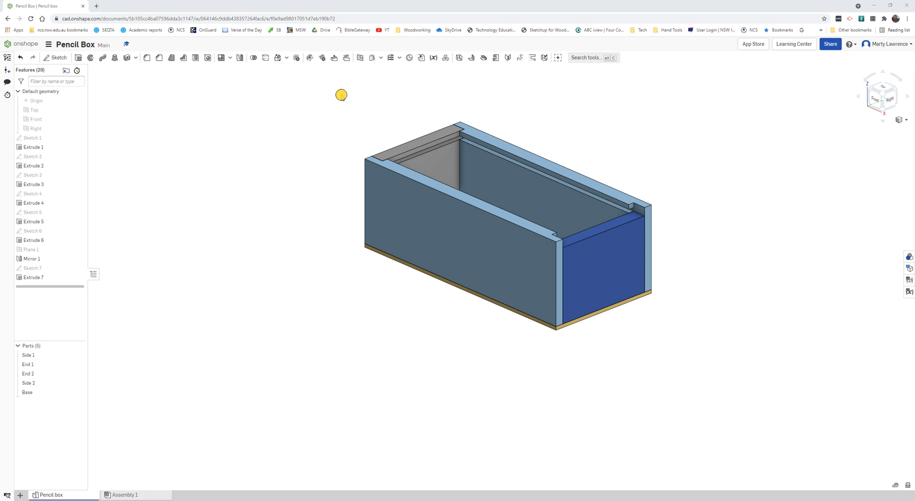
Create a new Part Studio in the document and rename it Lid
mouse_move(51, 495)
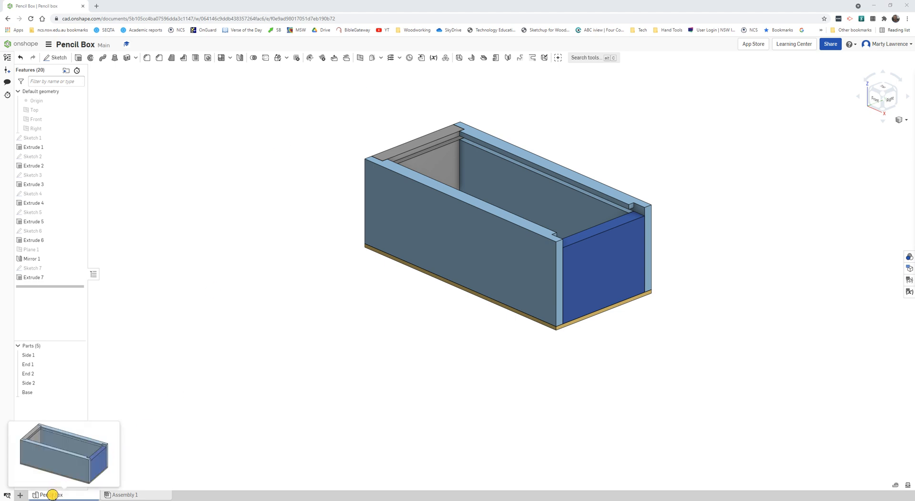
left_click(23, 494)
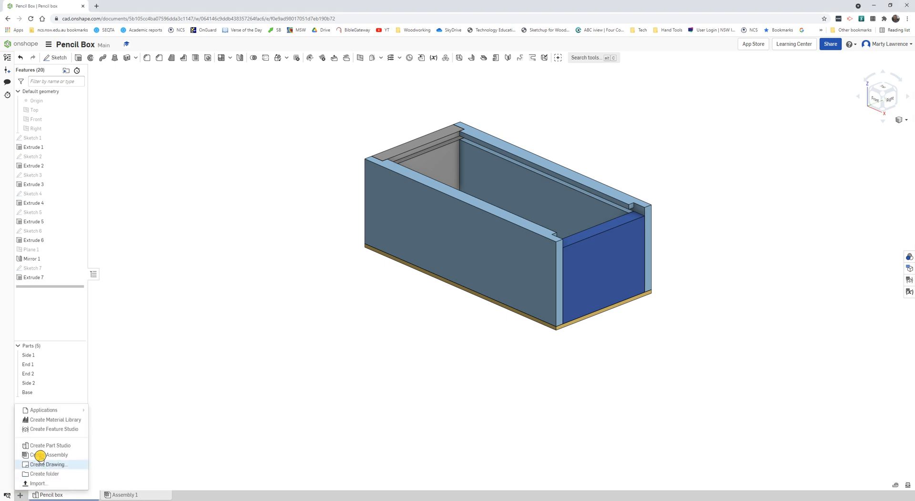
left_click(41, 446)
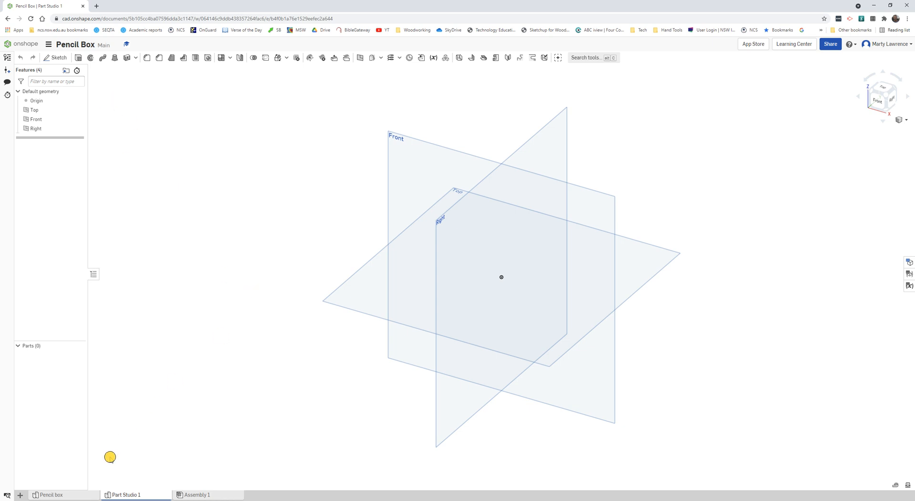
right_click(121, 493)
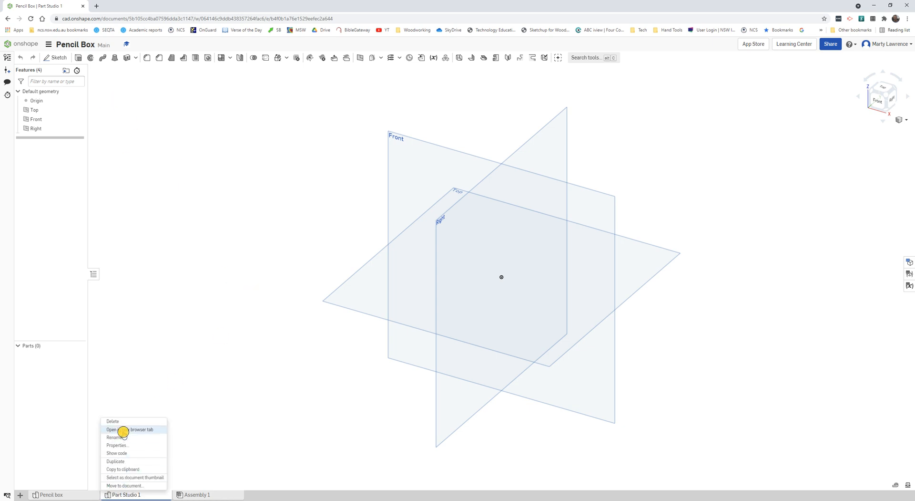
left_click(123, 435)
type("Lid")
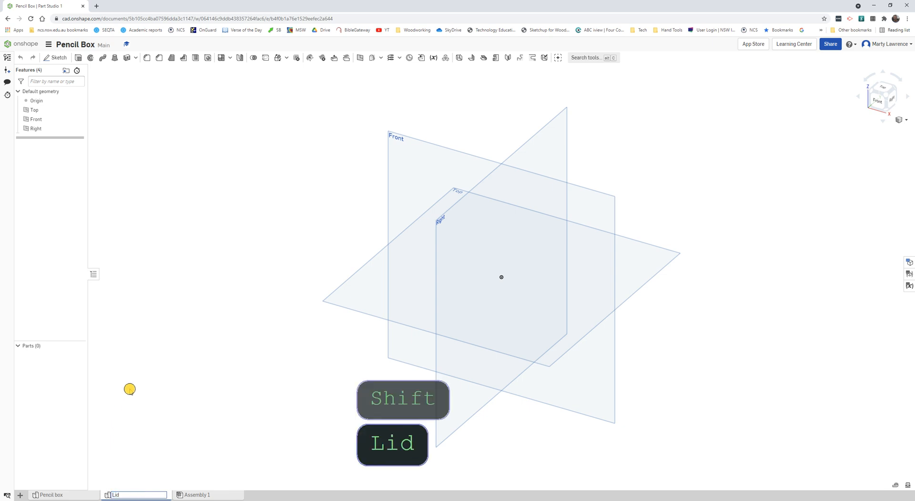
left_click(129, 389)
Go back to the Pencil box Part Studio and examine the lid groove along the inside of End 1 and the sides
mouse_move(47, 493)
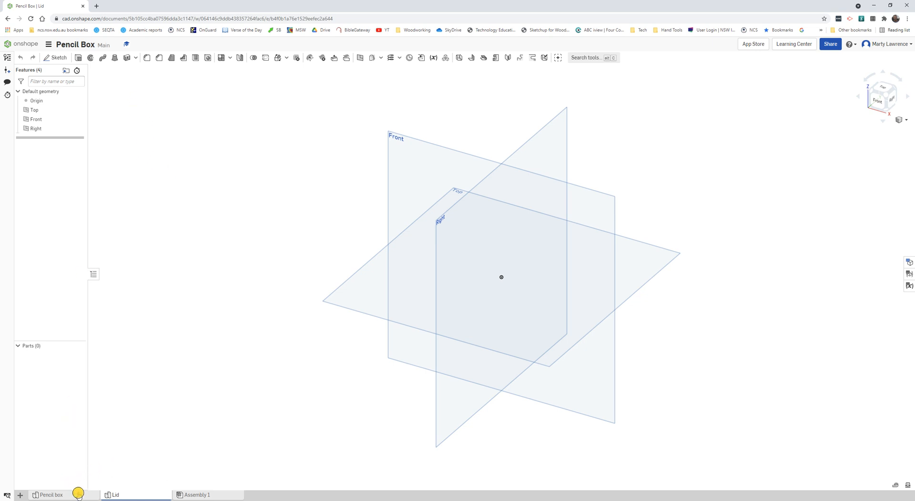
mouse_move(78, 492)
left_click(67, 495)
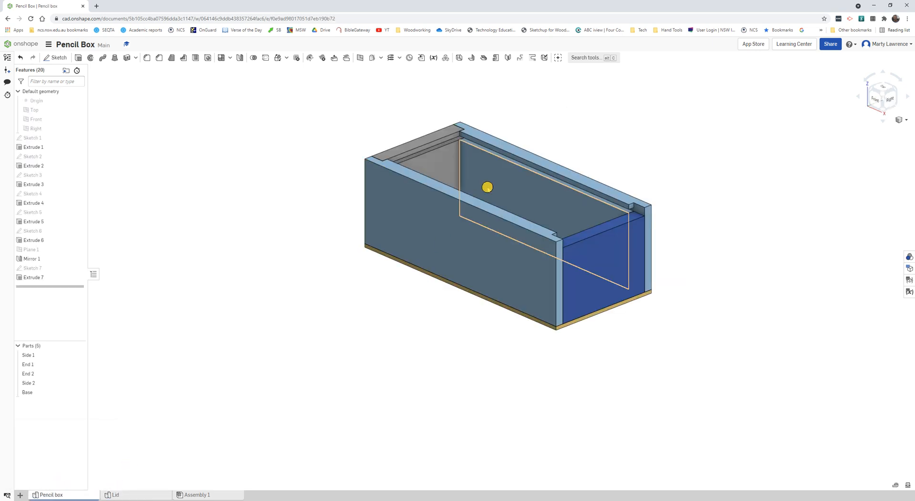
scroll(567, 136, "up", 3)
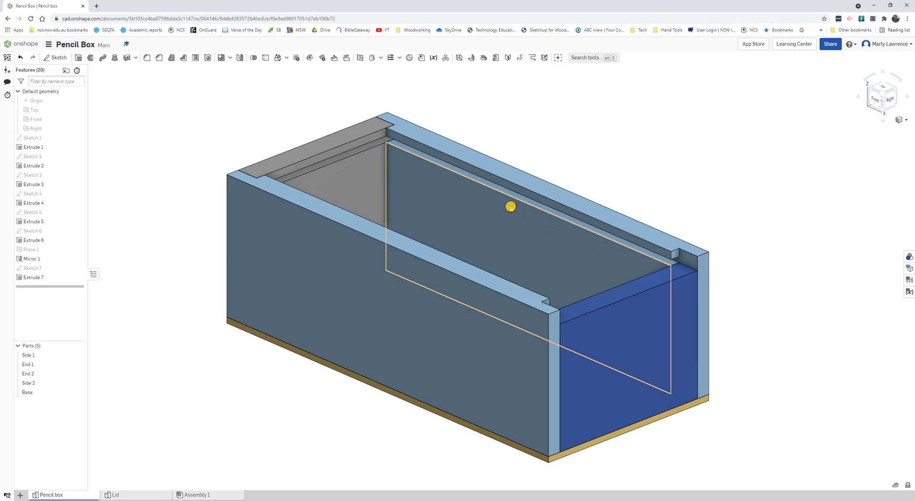
scroll(413, 170, "up", 2)
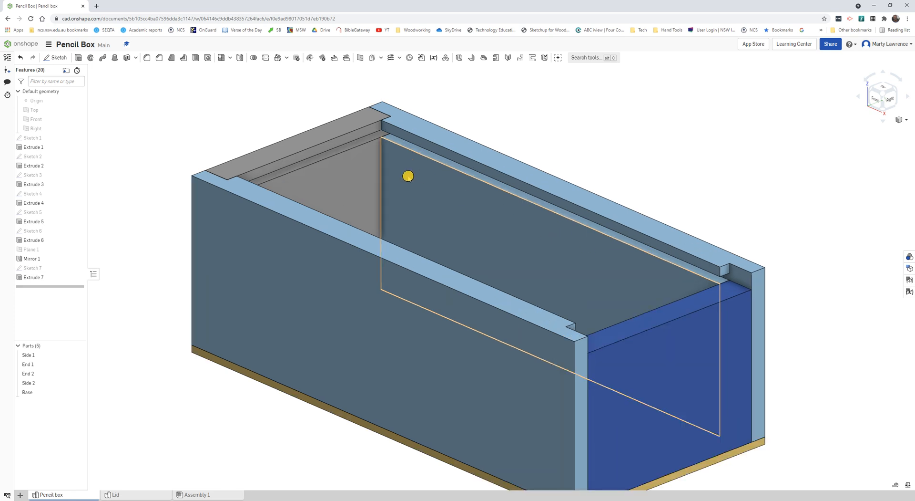
right_click_drag(408, 176, 441, 205)
middle_click_drag(438, 203, 468, 214)
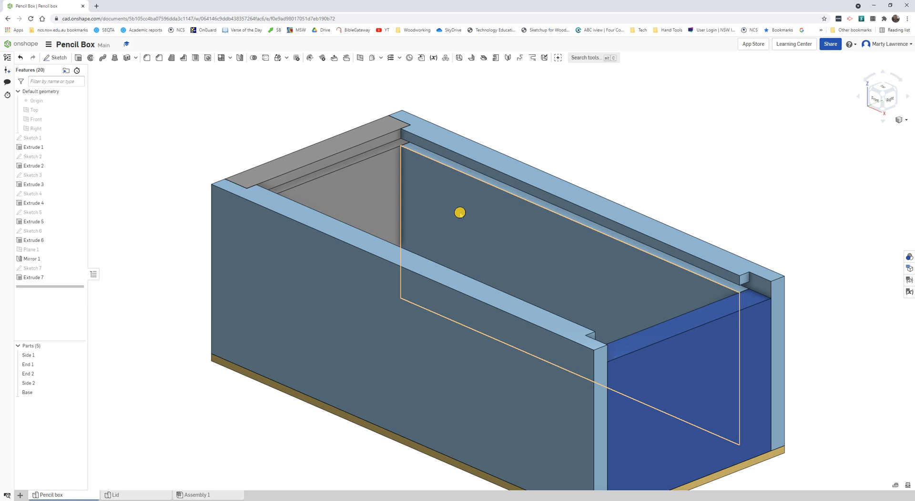
key("shift")
key("shift")
key("alt")
key("shift")
right_click_drag(460, 212, 456, 193)
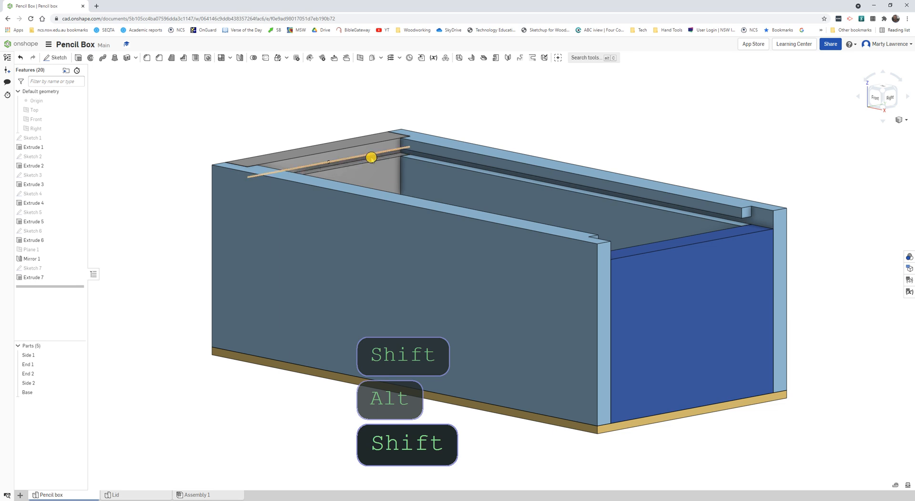
scroll(371, 156, "down", 3)
scroll(371, 155, "up", 6)
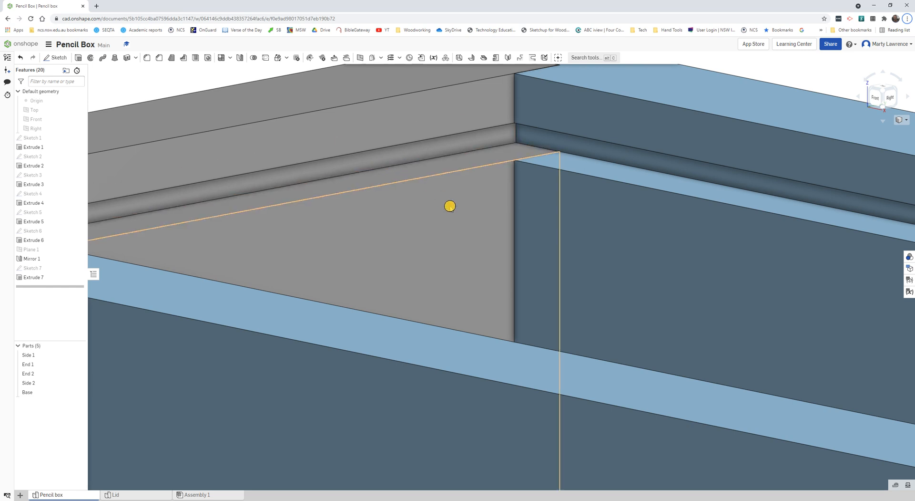
scroll(464, 217, "down", 4)
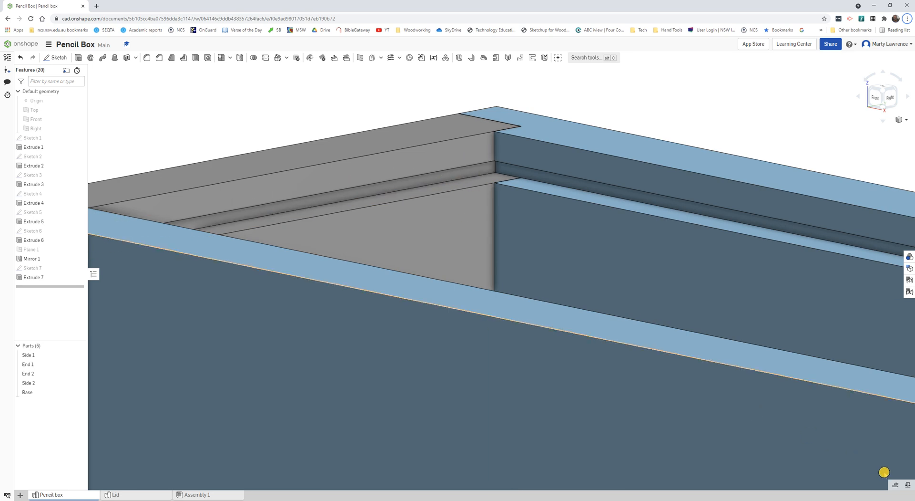
Measure the distance from the groove face in End 1 to the upper outer edge of End 2, and clear the selection
left_click(894, 484)
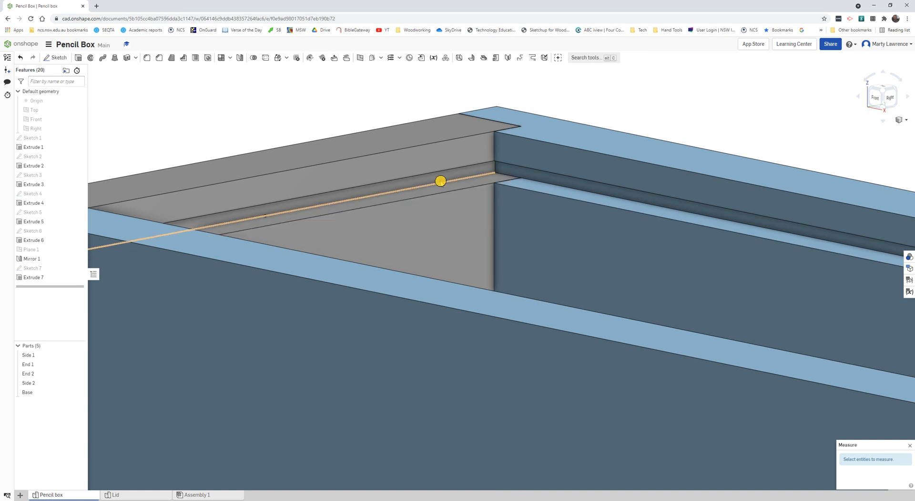
scroll(439, 179, "up", 3)
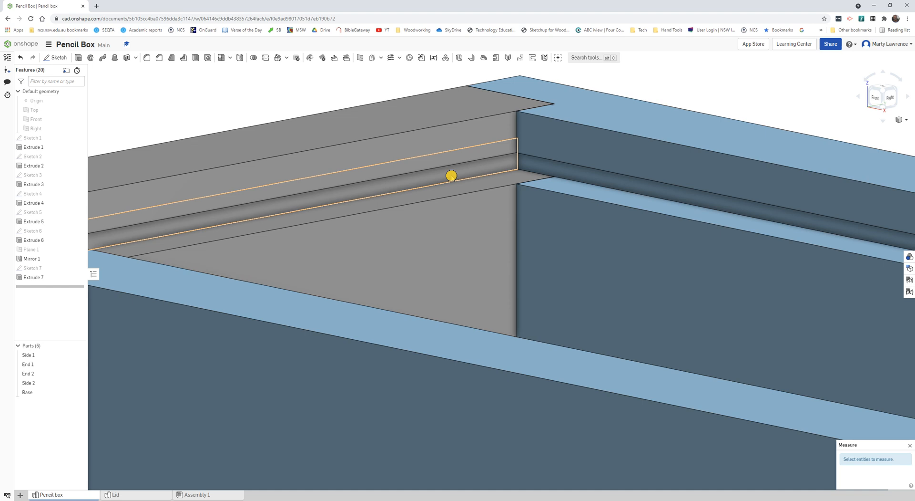
left_click(452, 175)
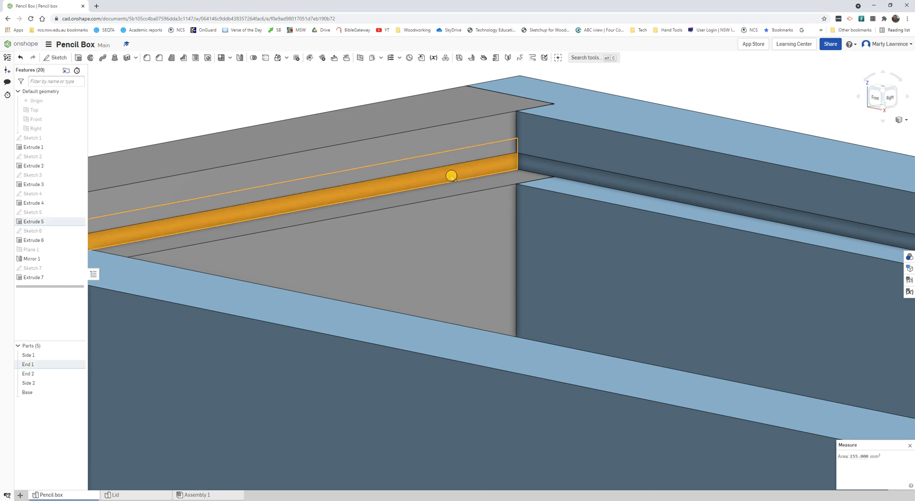
scroll(504, 211, "down", 10)
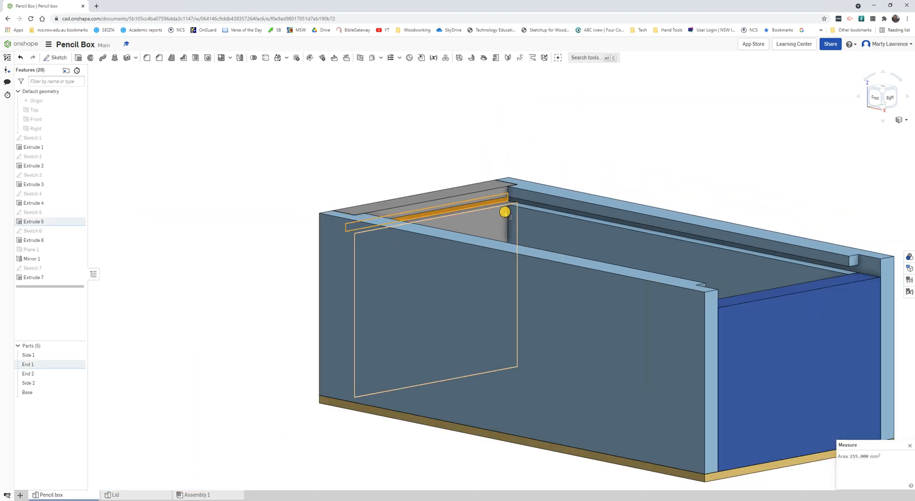
scroll(755, 288, "up", 5)
scroll(770, 289, "down", 6)
scroll(810, 302, "up", 7)
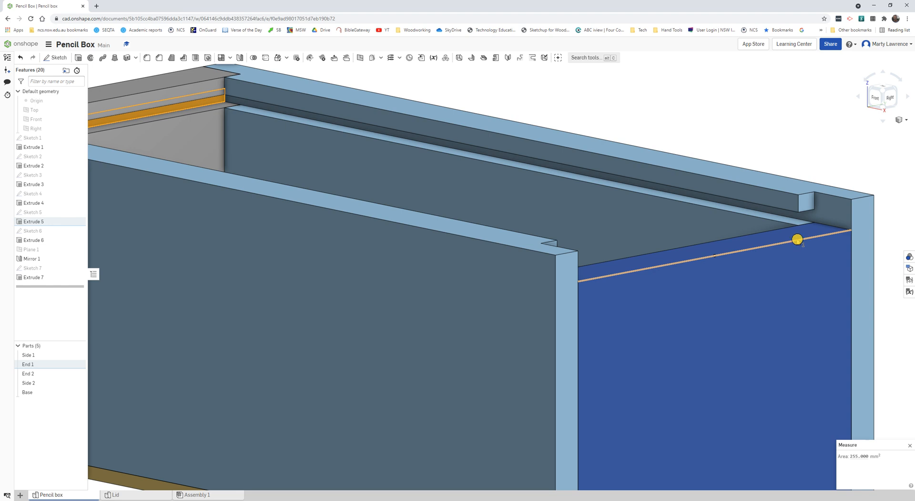
left_click(797, 240)
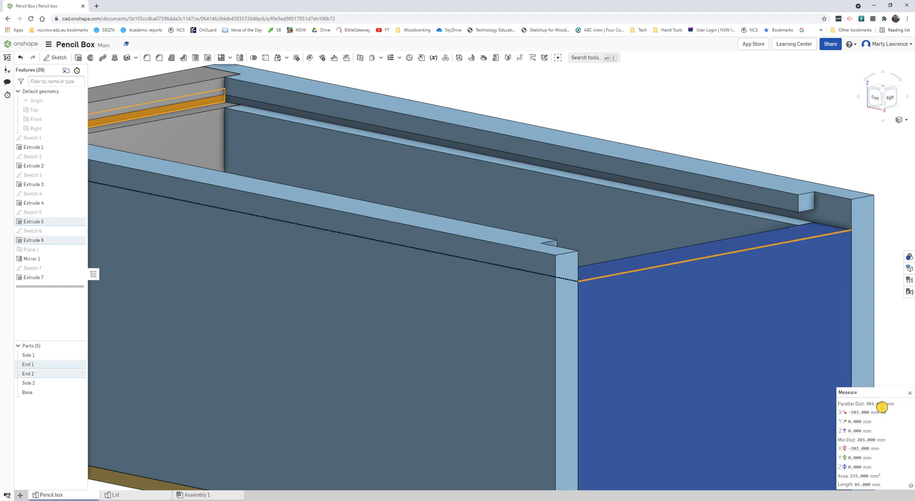
mouse_move(877, 411)
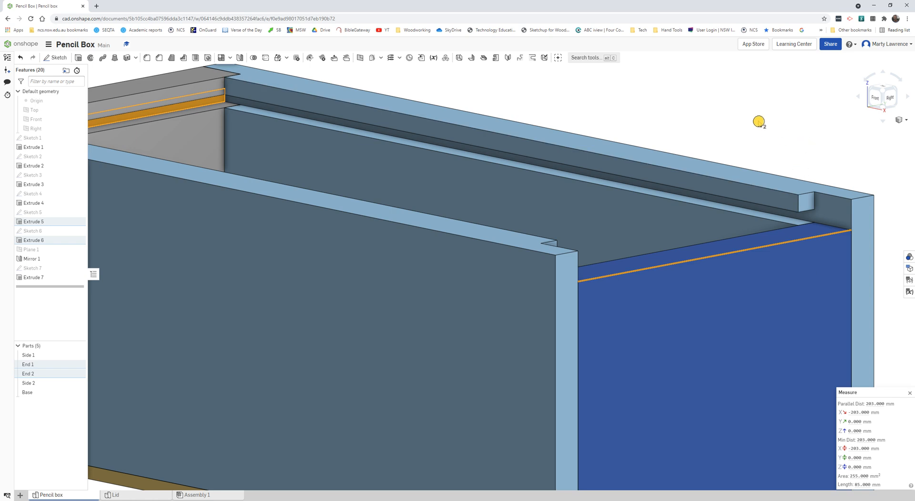
scroll(759, 121, "up", 3)
scroll(759, 121, "down", 2)
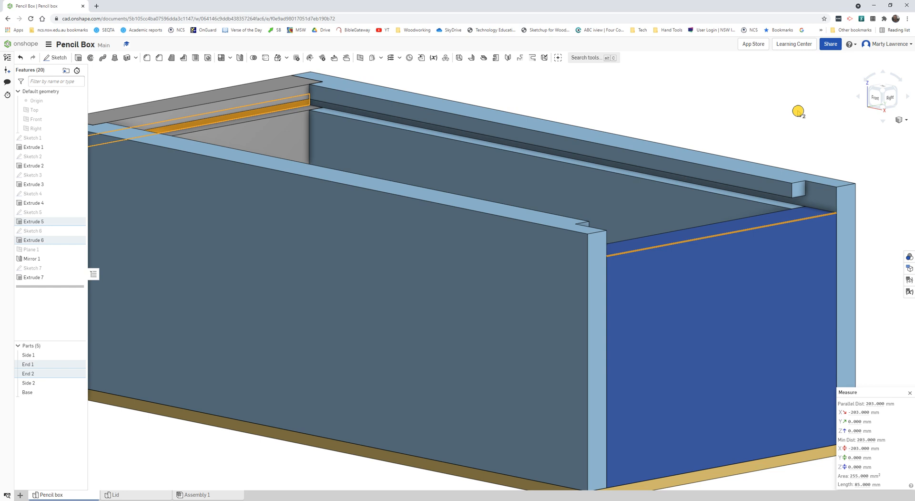
left_click(798, 110)
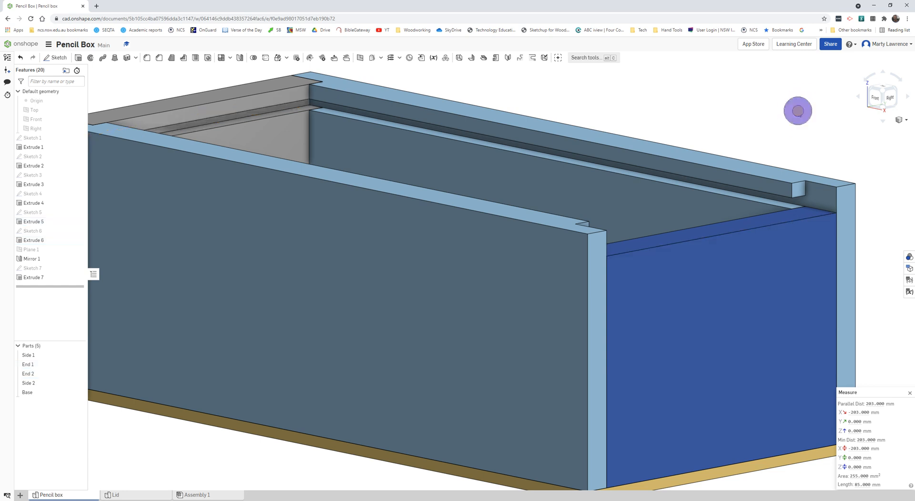
Measure the distance between the facing inner faces of Side 1 and Side 2 above End 2, and close the measurement
scroll(804, 140, "up", 2)
scroll(805, 141, "down", 2)
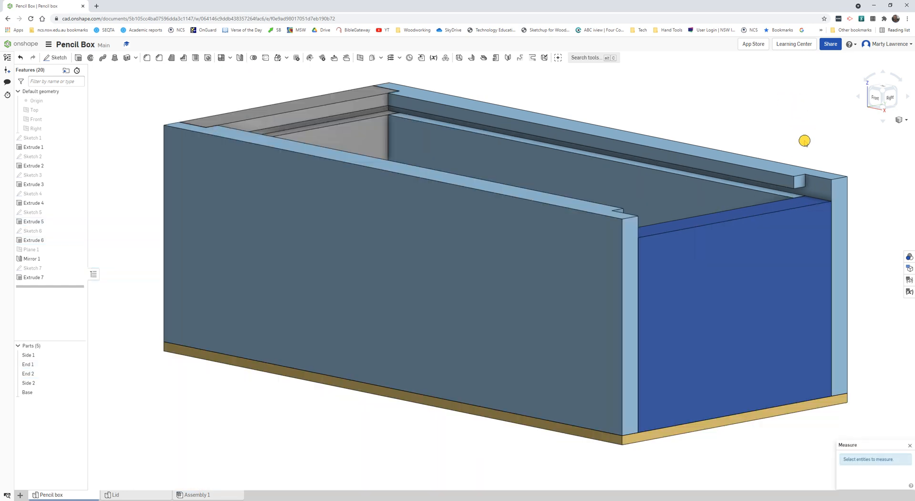
right_click_drag(805, 140, 801, 167)
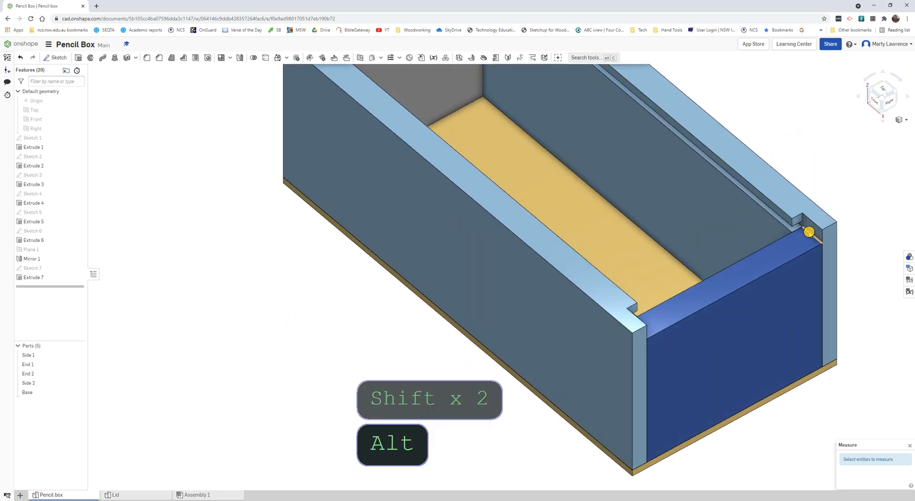
left_click(808, 224)
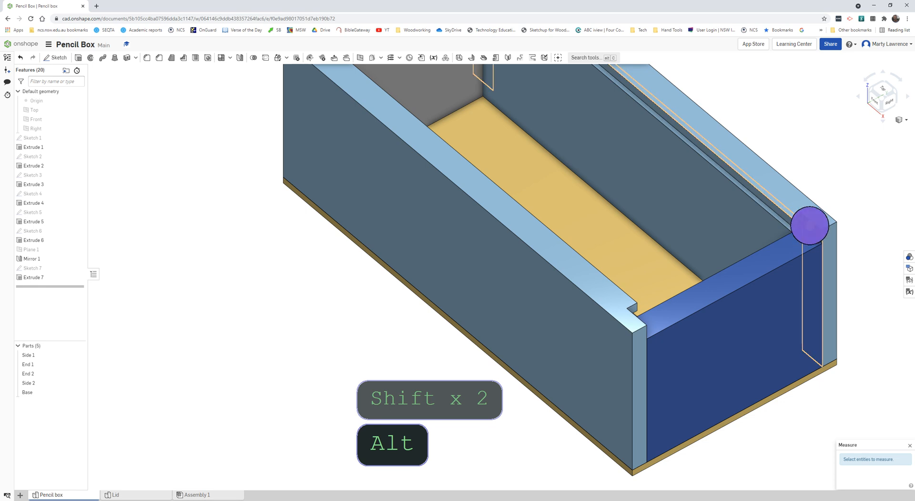
mouse_move(793, 230)
right_mouse_down()
mouse_move(737, 221)
mouse_move(644, 183)
right_mouse_up()
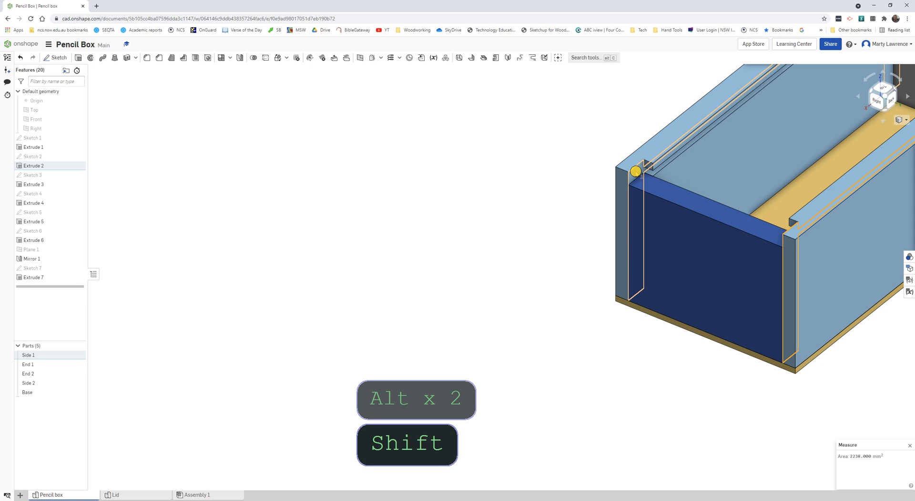
left_click(636, 172, "shift")
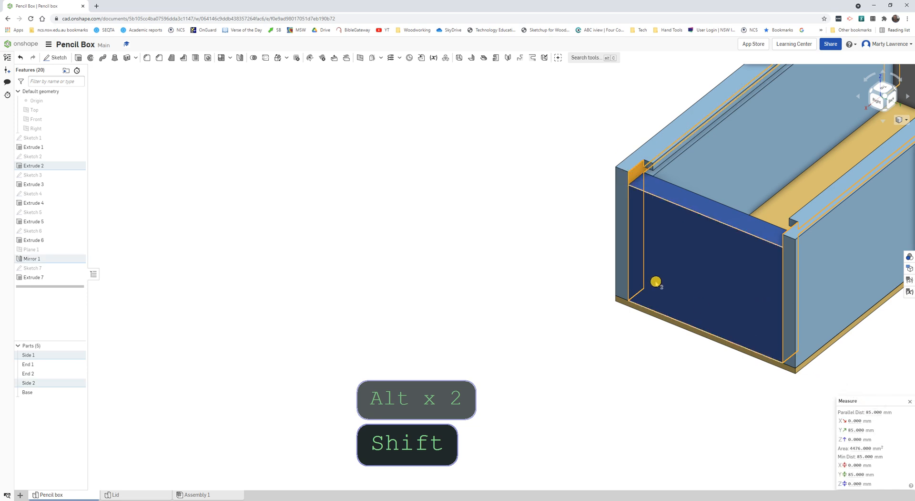
right_click_drag(613, 272, 627, 278)
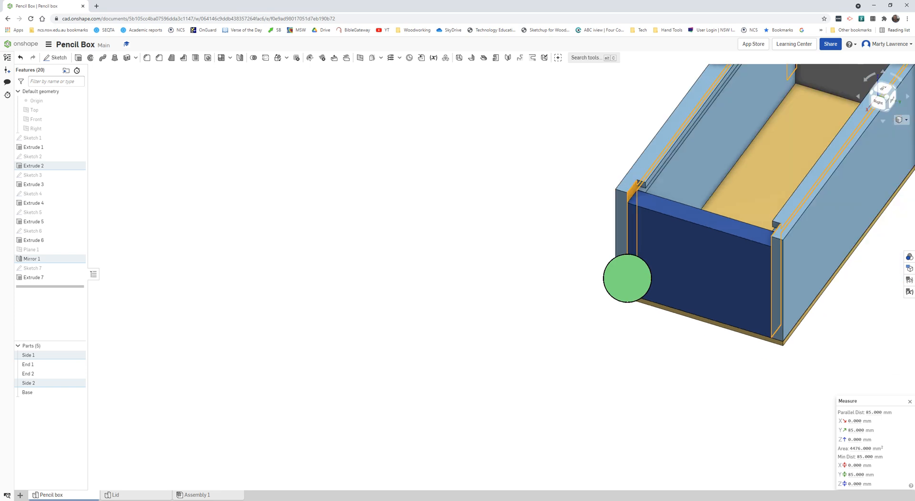
middle_click_drag(628, 278, 699, 262)
middle_click_drag(595, 214, 593, 275, "shift")
scroll(592, 274, "down", 1)
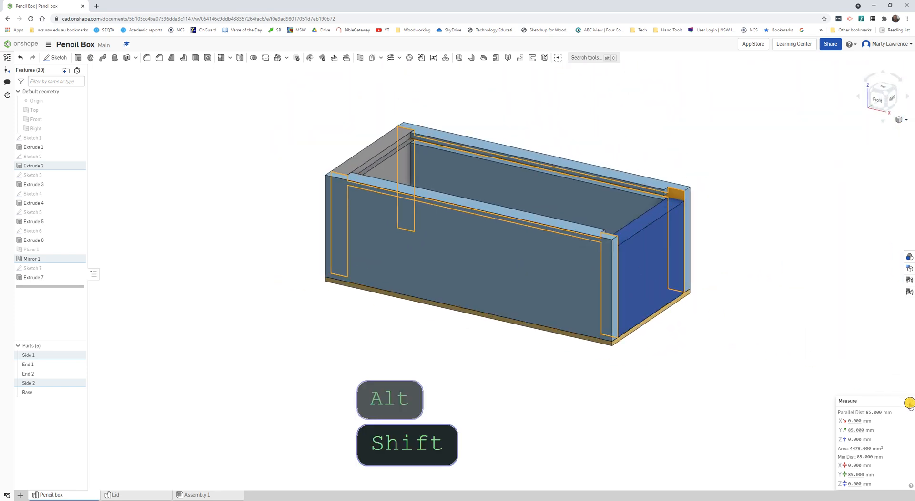
left_click(909, 402)
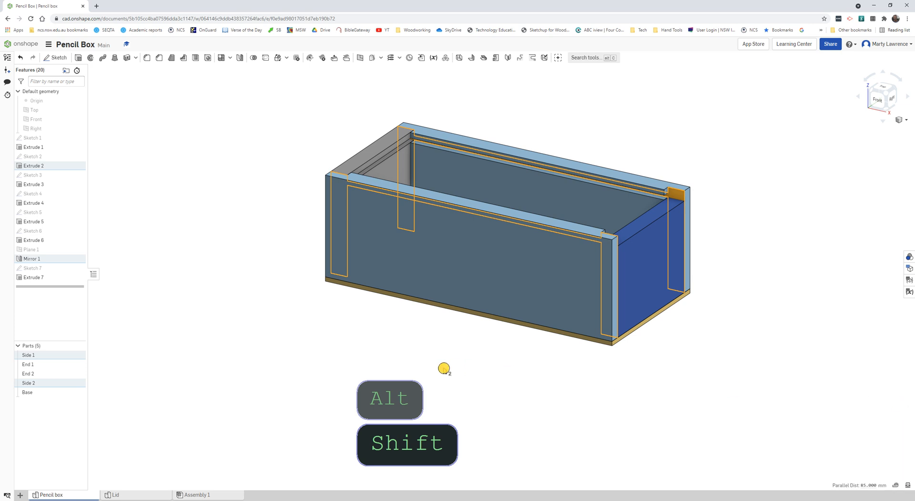
left_click(443, 367)
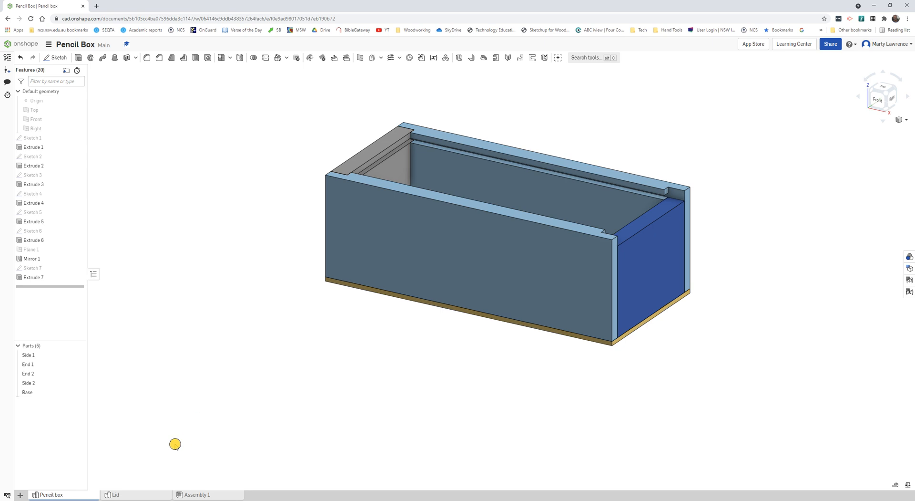
In the Lid Part Studio, start a sketch on the Top plane and hide the origin and the three default planes
left_click(125, 494)
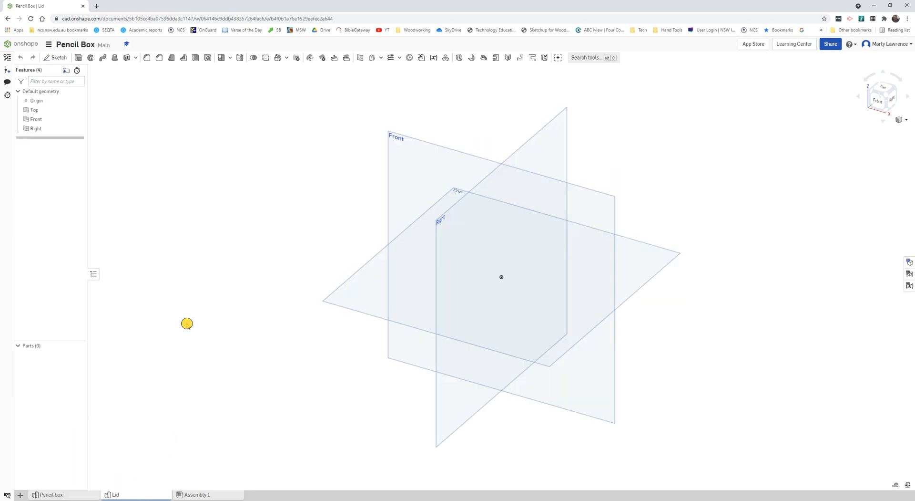
left_click(57, 58)
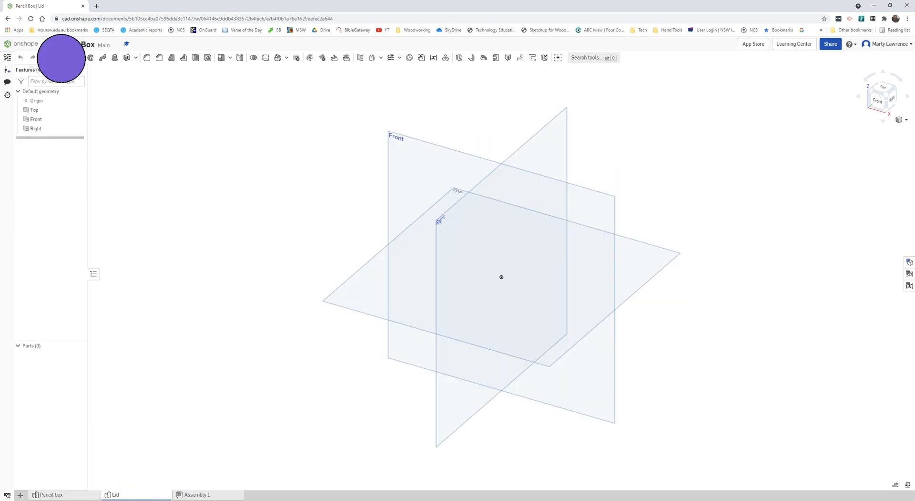
left_click(361, 281)
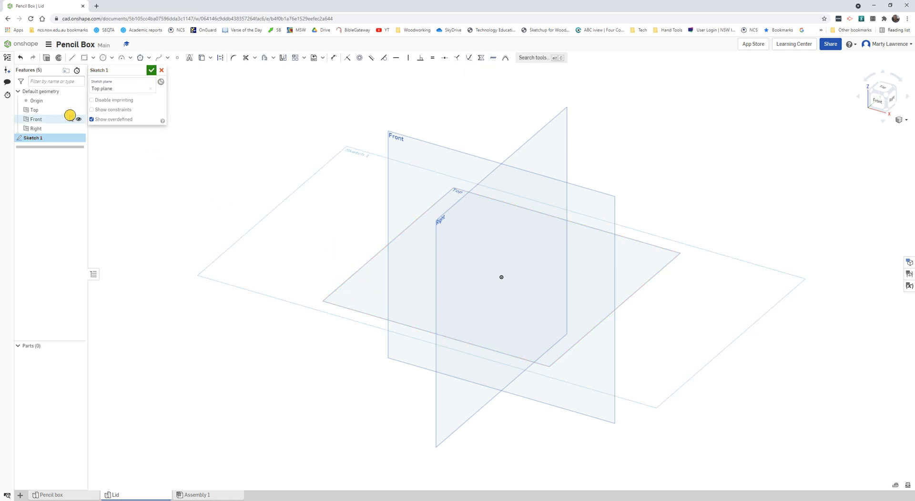
left_click(78, 100)
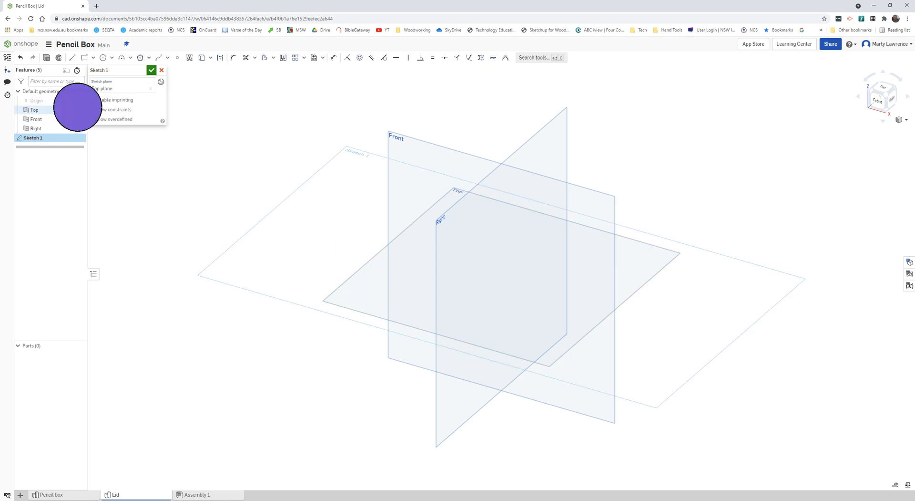
left_click(78, 110)
left_click(78, 119)
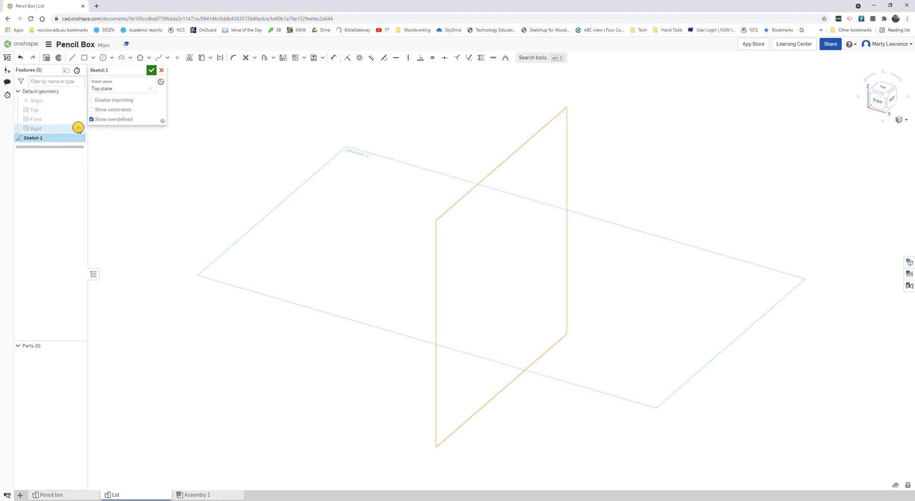
left_click(77, 128)
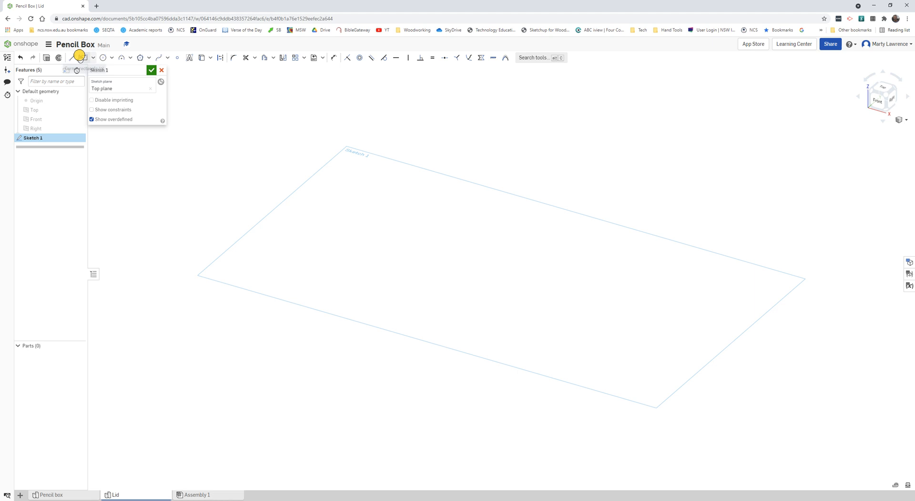
Sketch a corner rectangle about 287 mm long on the Top plane for the lid outline
left_click(80, 56)
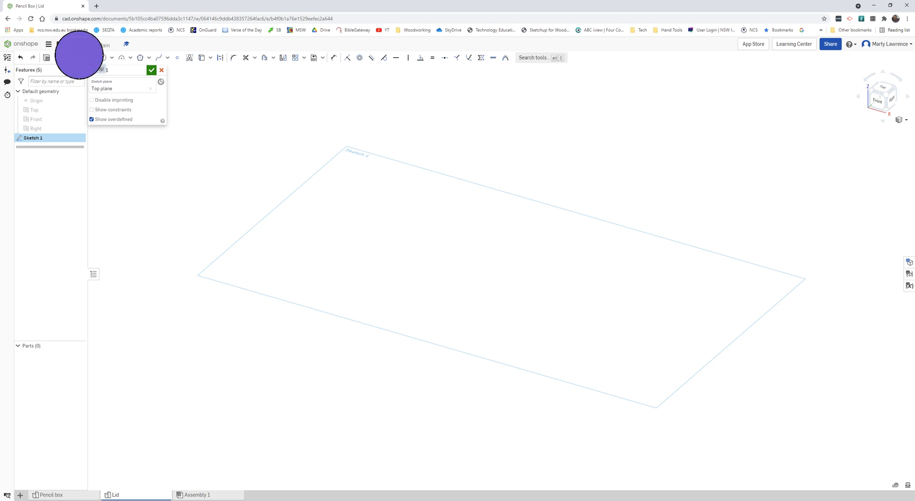
left_click(346, 167)
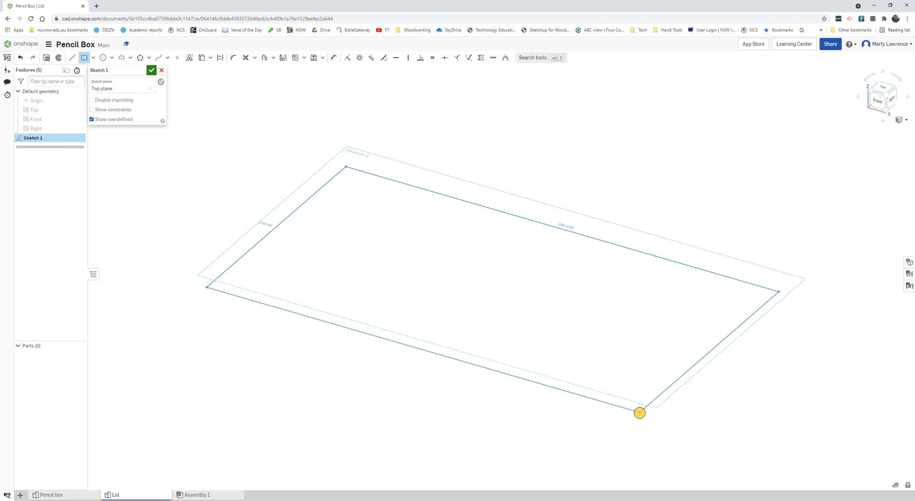
left_click(640, 412)
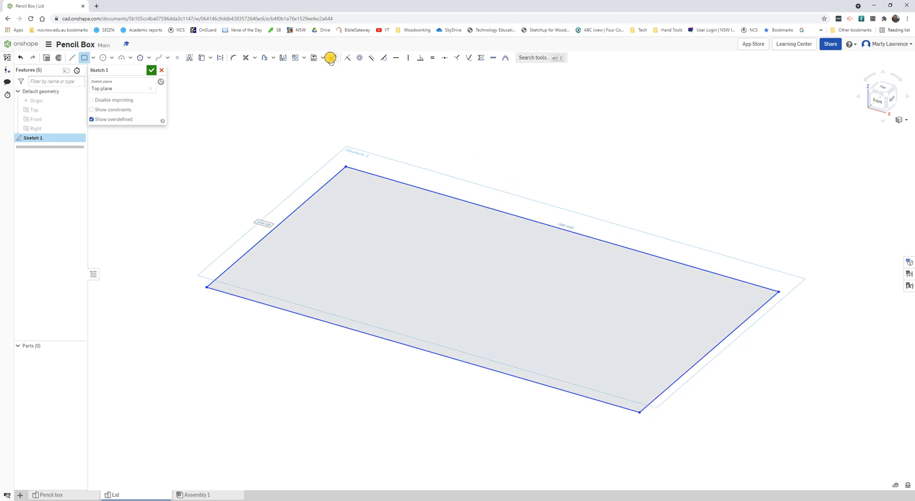
Dimension the lid rectangle 203 mm long and 85 mm wide, and finish the sketch
left_click(330, 58)
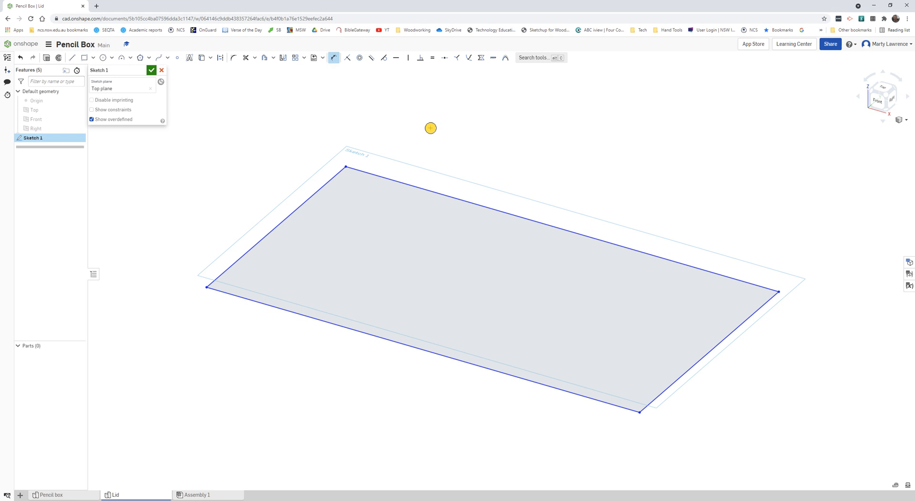
left_click(471, 202)
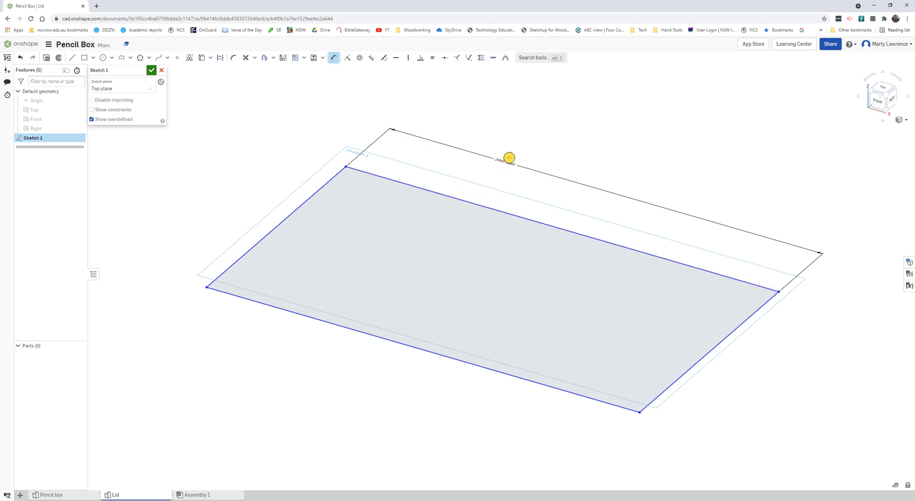
left_click(524, 127)
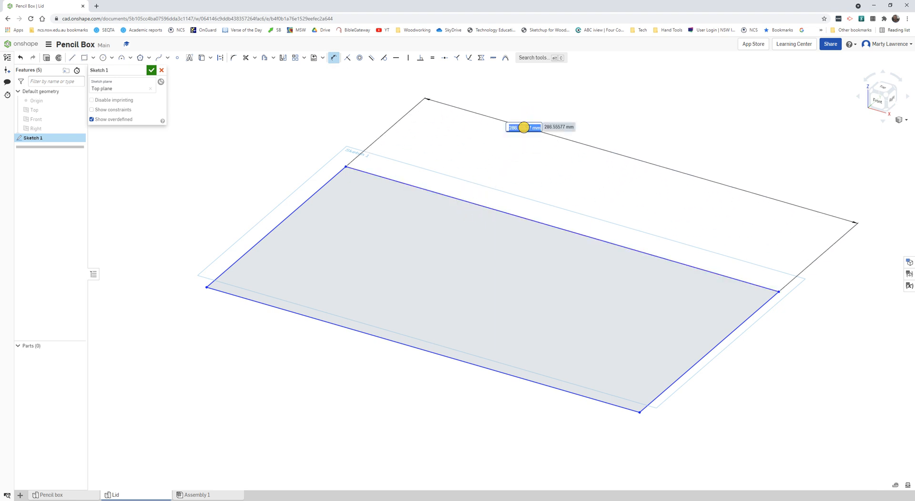
type("203")
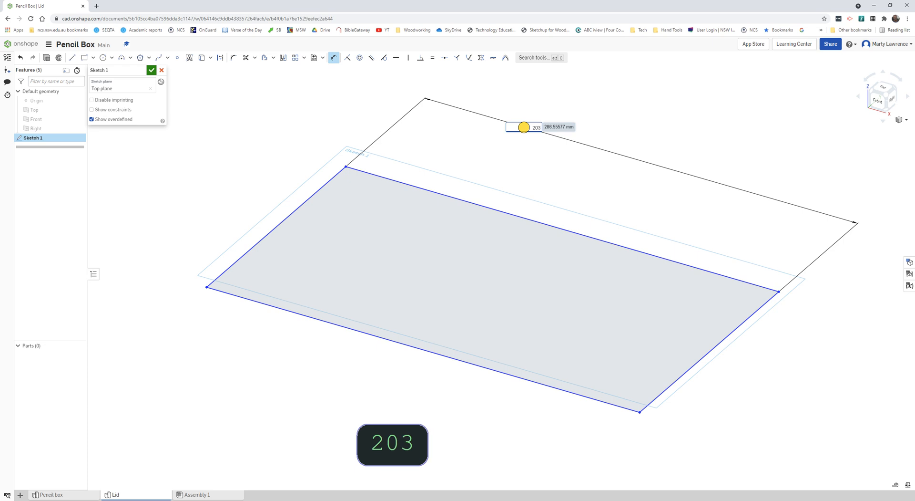
key("Return")
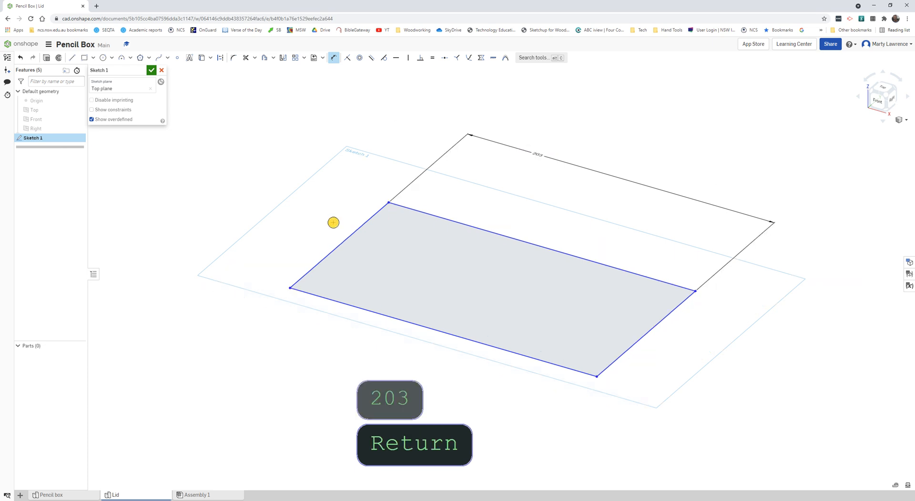
left_click(346, 230)
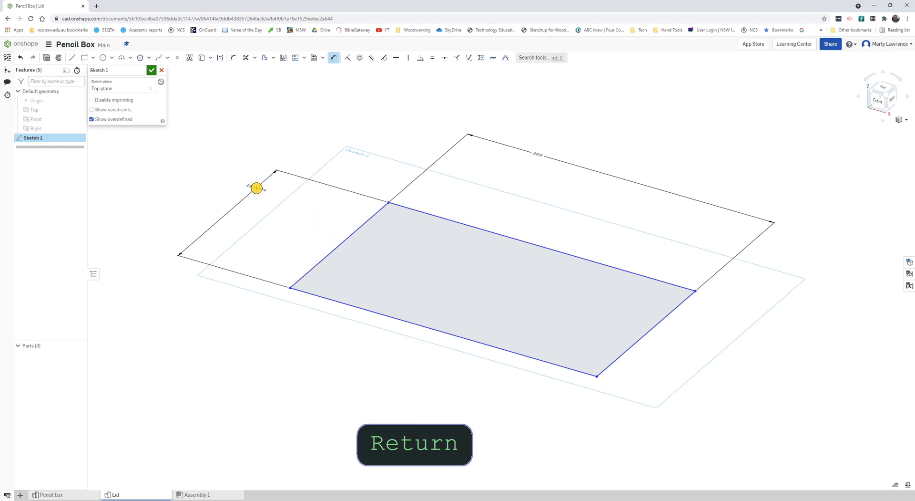
left_click(256, 187)
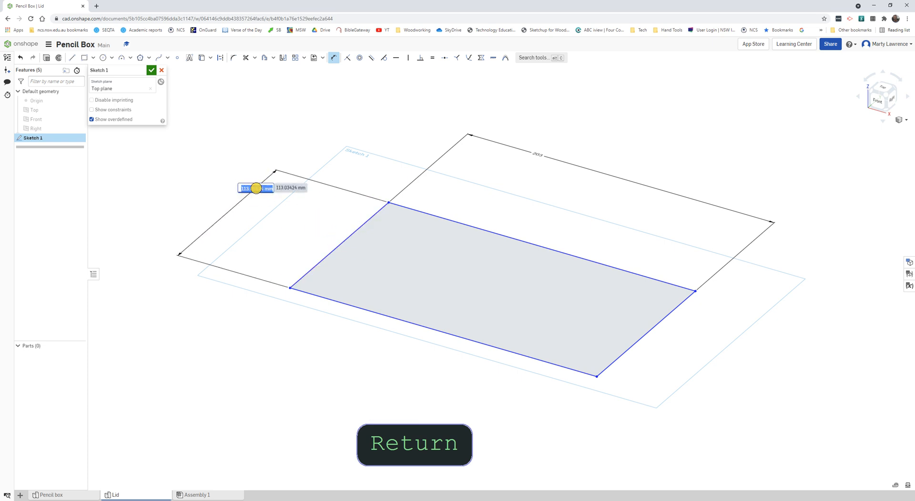
type("85")
key("Return")
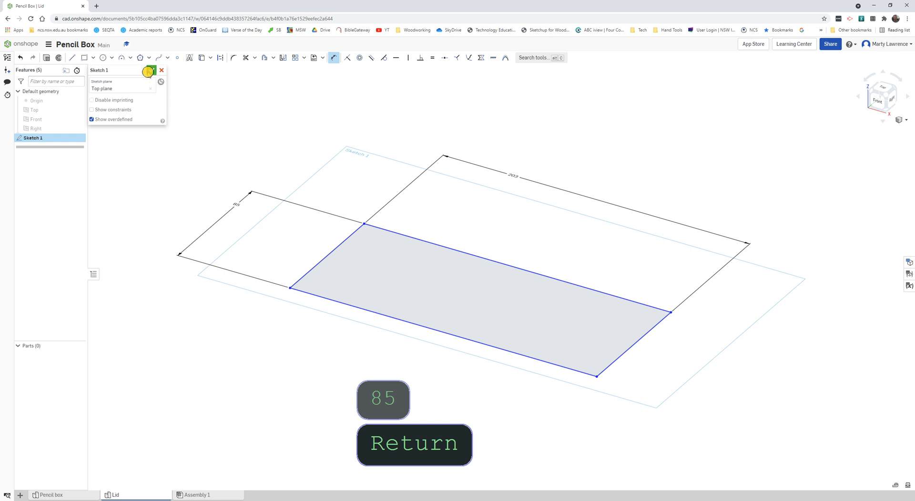
left_click(149, 71)
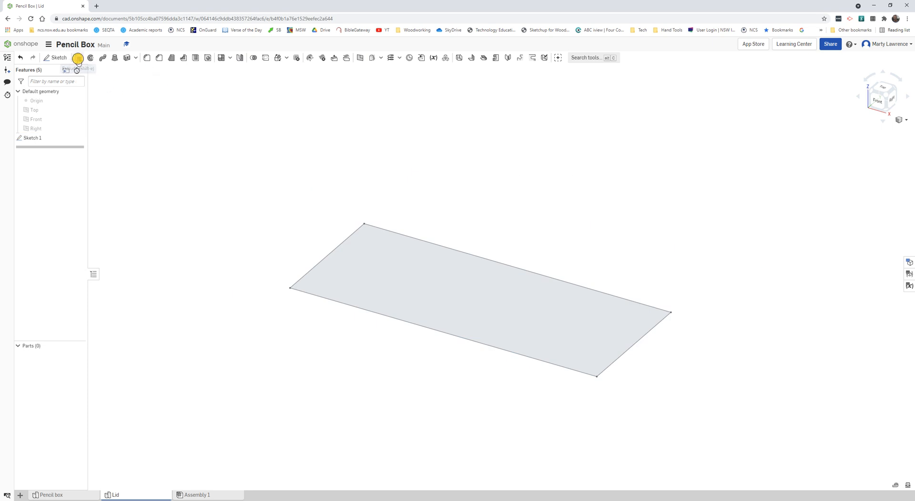
Extrude the rectangle as a new solid with a blind depth of 3 mm
left_click(78, 58)
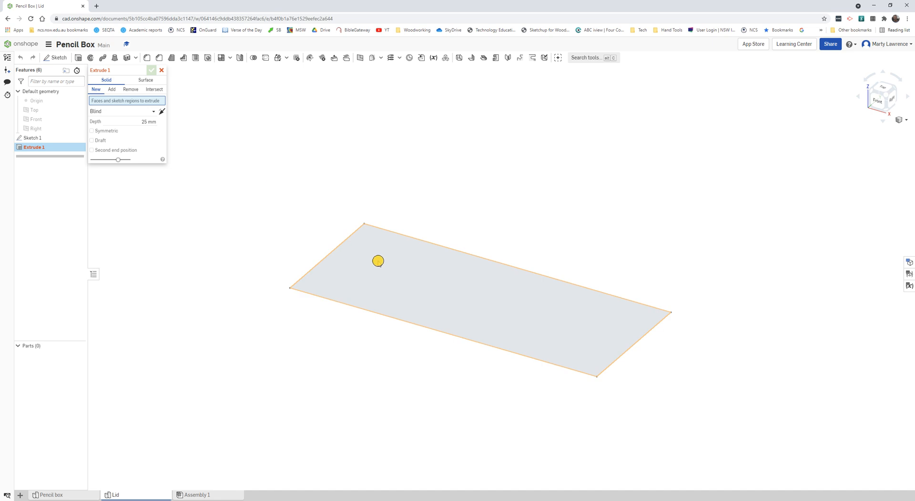
left_click(378, 261)
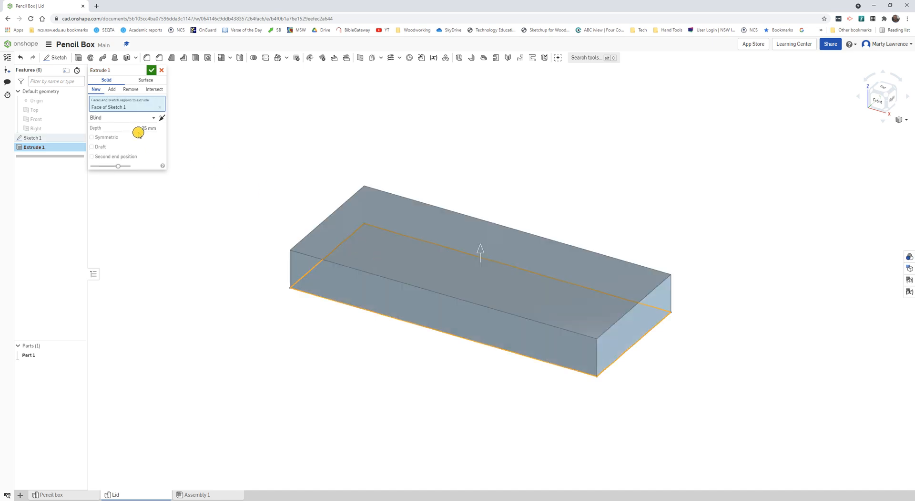
left_click(142, 128)
type("3")
key("Return")
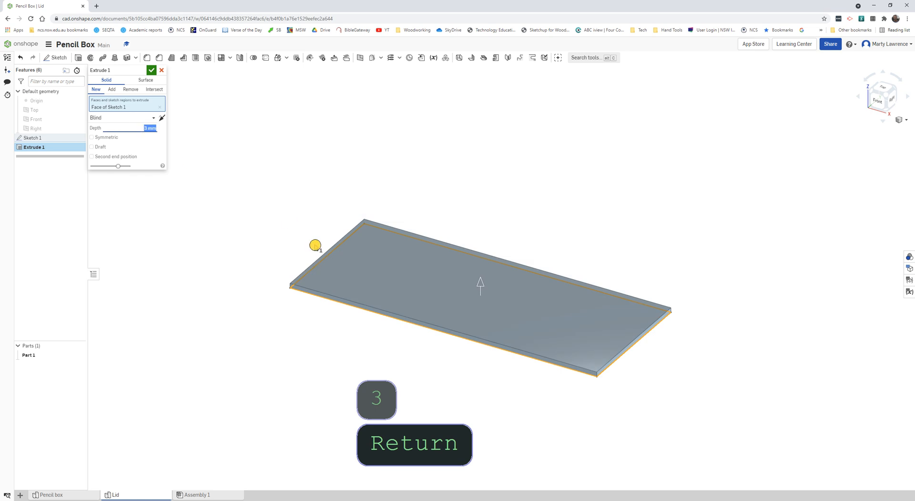
left_click(150, 70)
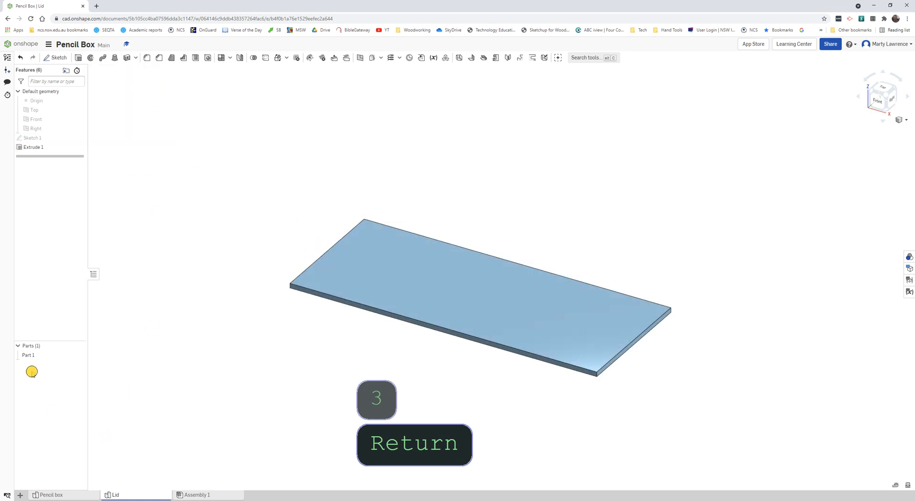
Rename the extruded part as Lid
left_click(35, 355)
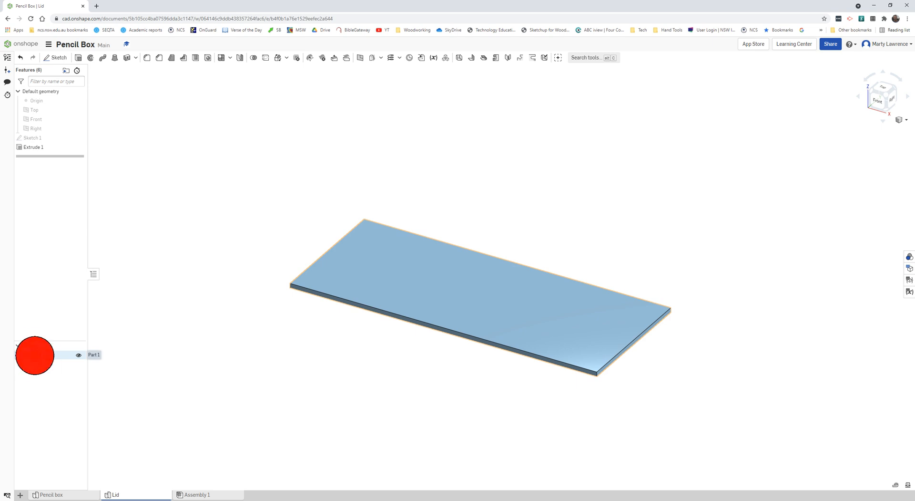
left_click(52, 363)
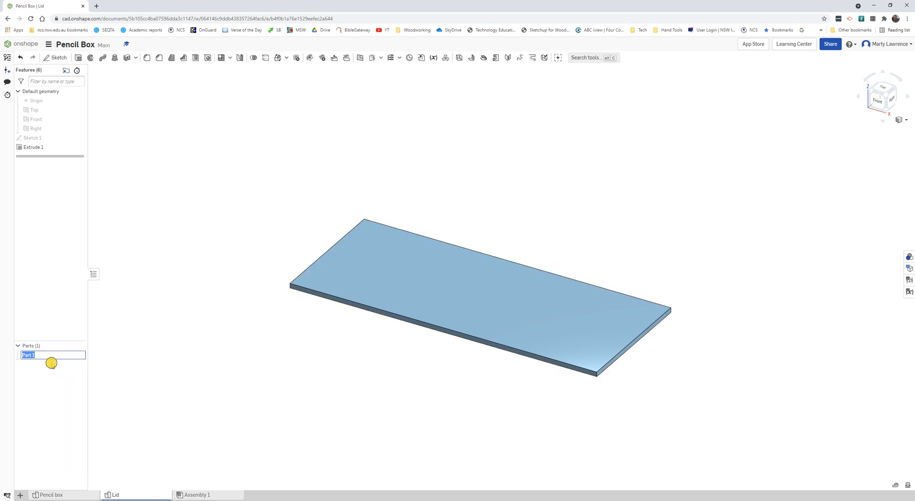
type("Lid")
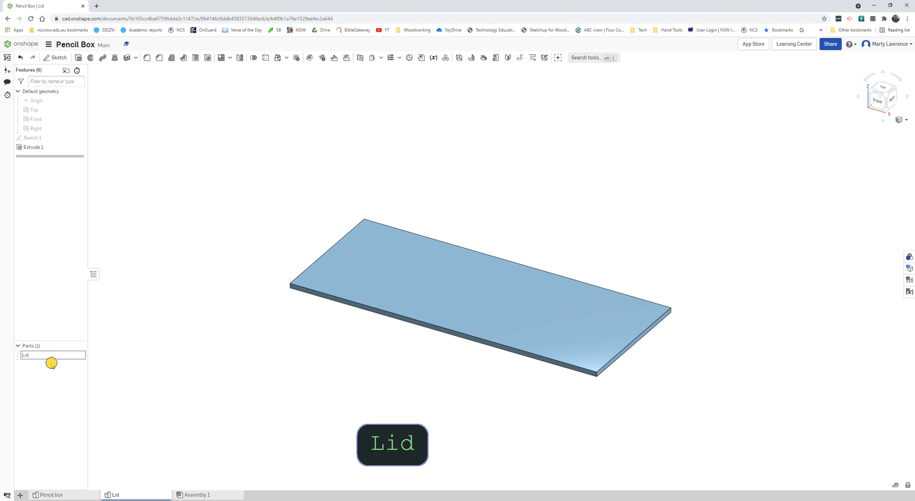
left_click(55, 370)
Change the Lid part's appearance to the light golden yellow palette colour F5D578
right_click(36, 358)
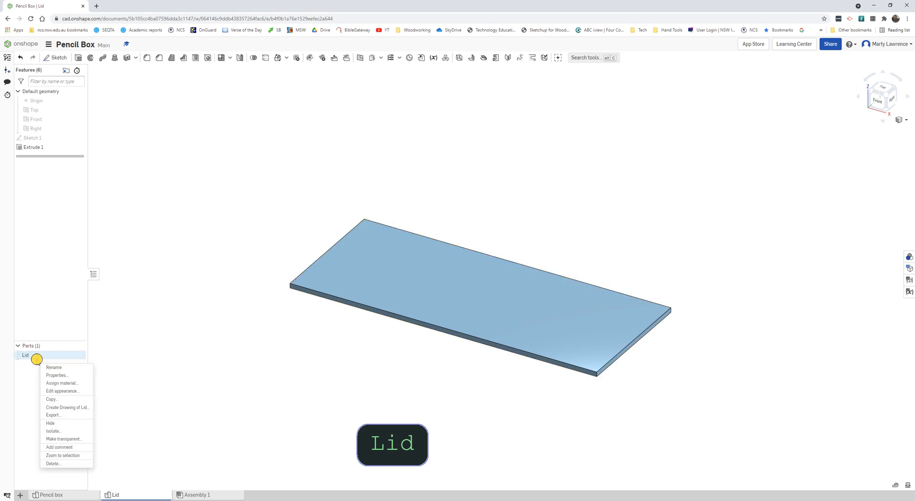
left_click(64, 390)
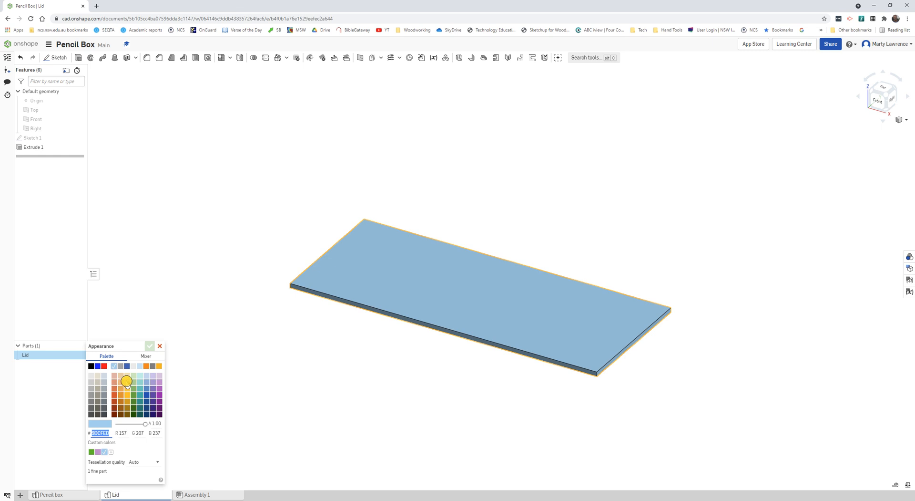
left_click(127, 380)
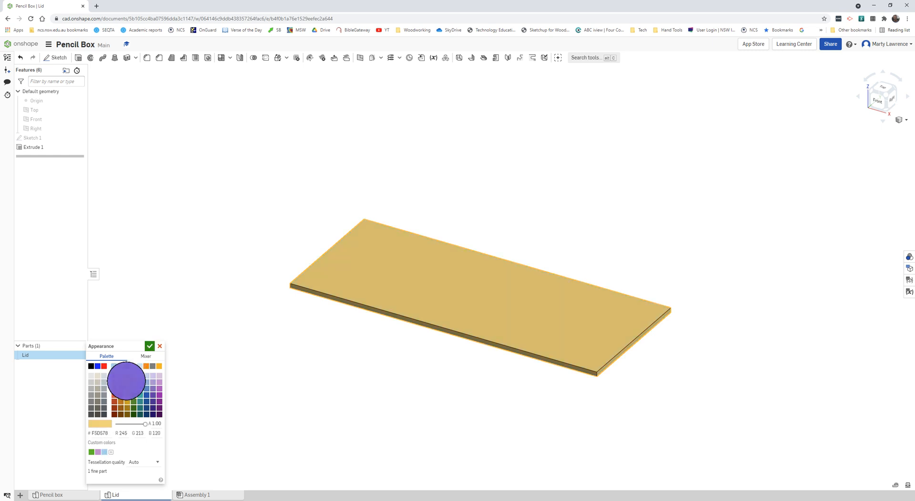
left_click(149, 346)
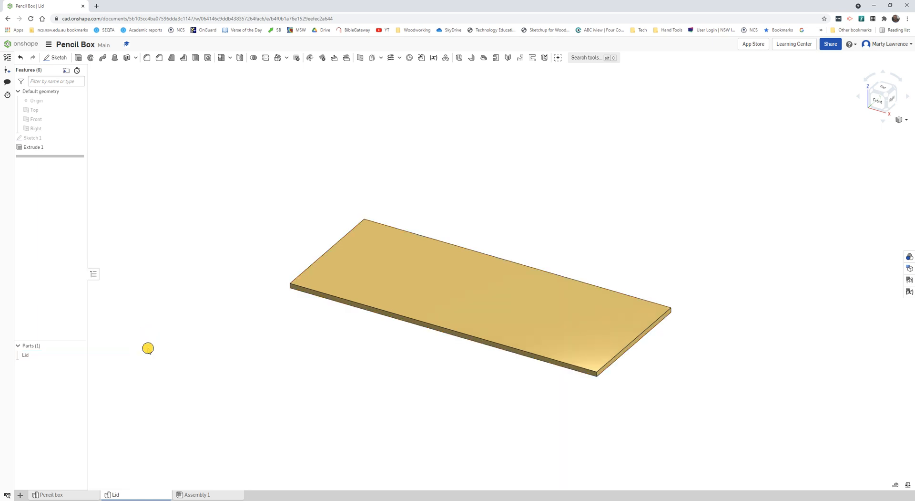